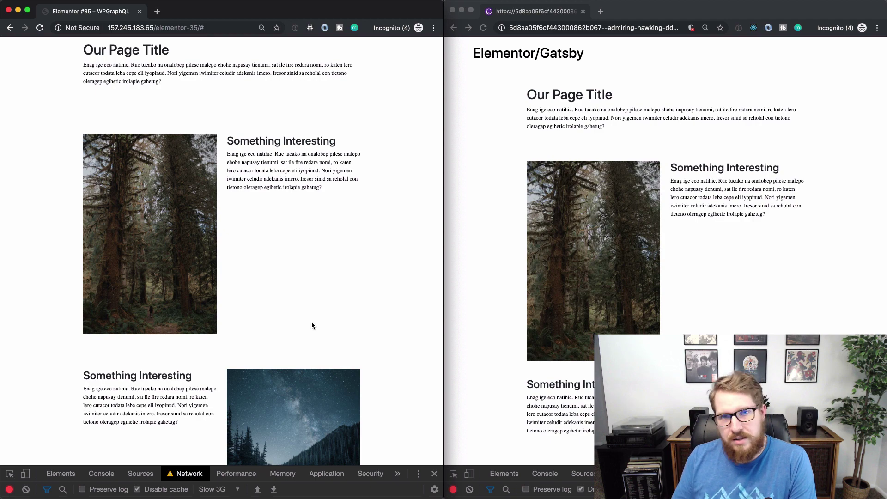
Measure the top-left areas of the WordPress and Gatsby pages with region selections
key("super+shift+4")
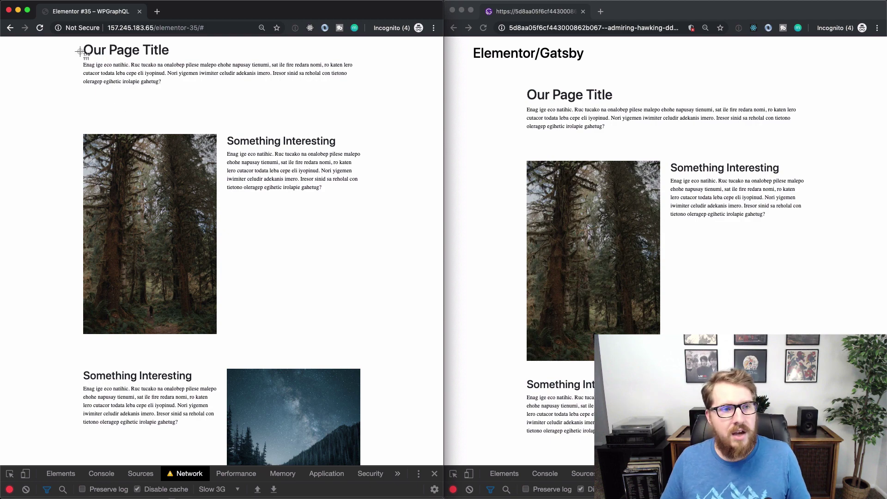
left_click_drag(69, 43, 403, 454)
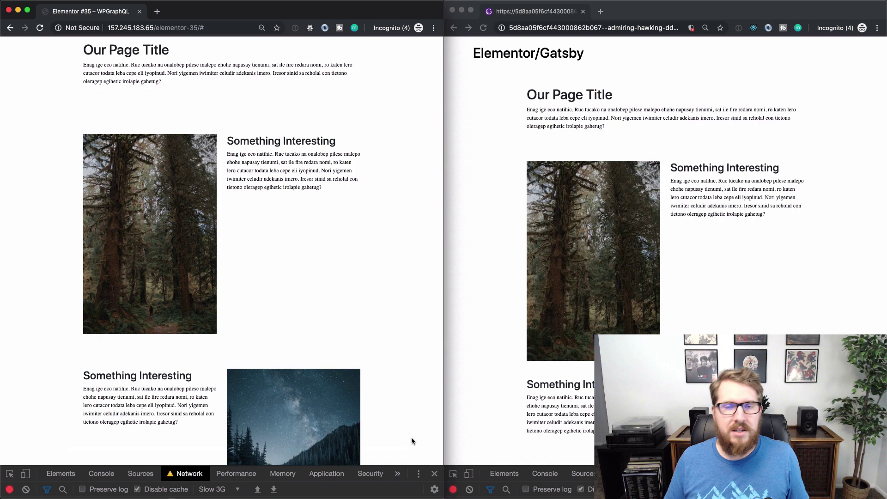
key("super+shift+4")
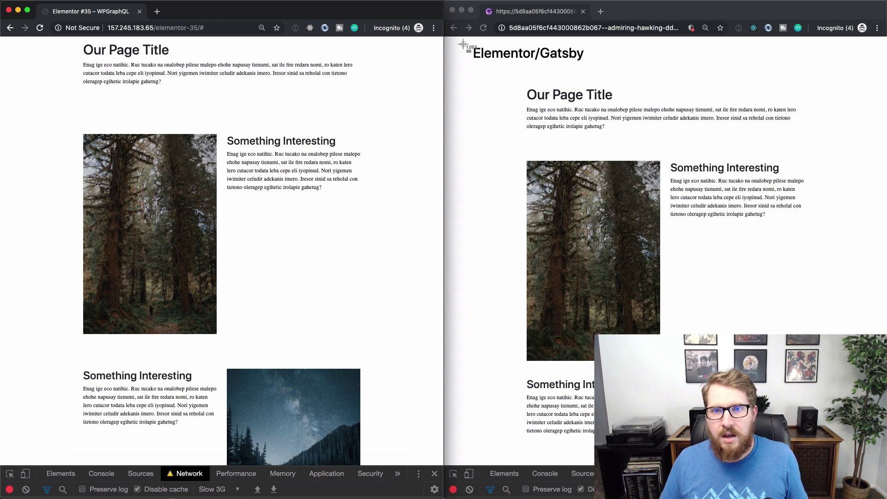
left_click_drag(463, 43, 861, 454)
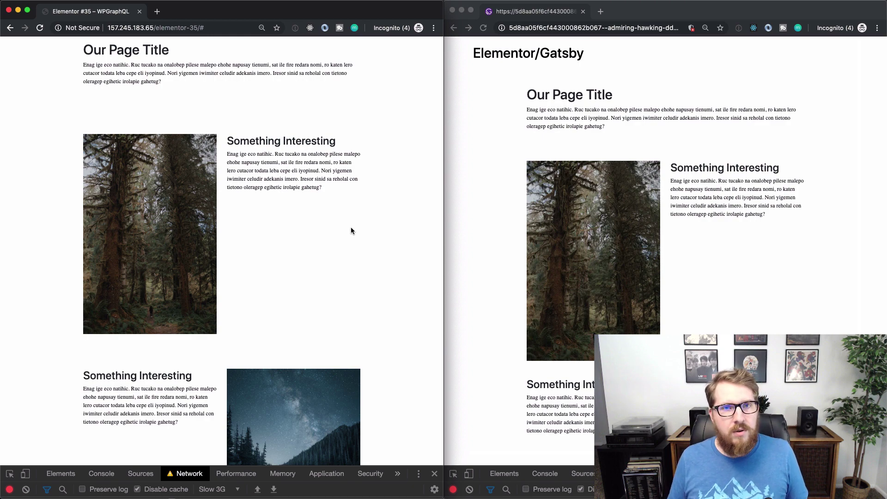
Run Empty Cache and Hard Reload on both the WordPress and Gatsby pages
right_click(39, 28)
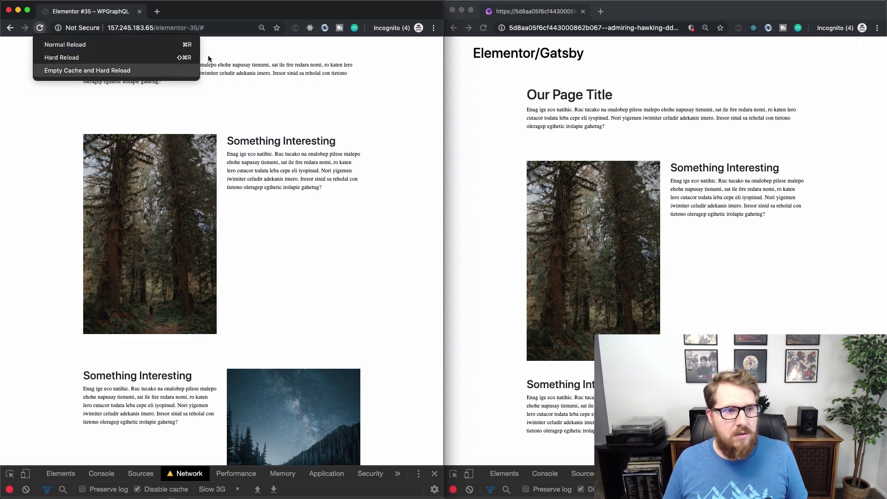
left_click(78, 77)
right_click(484, 28)
left_click(498, 82)
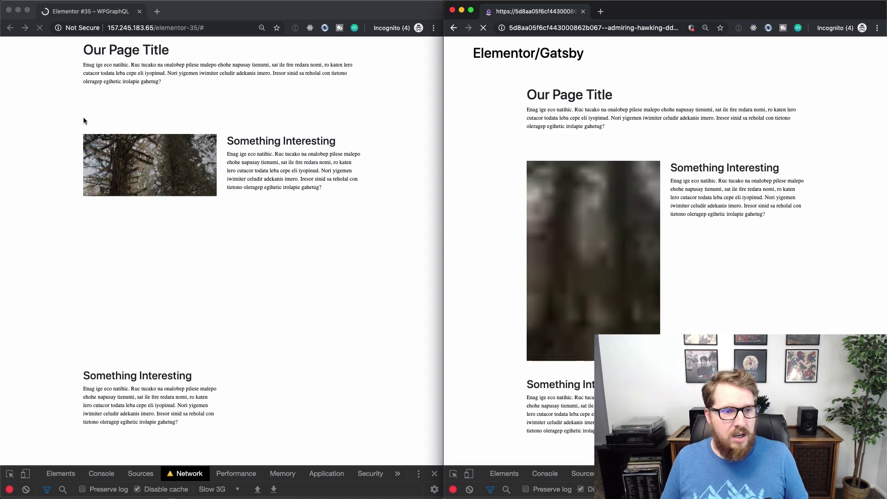
Measure the upper and lower 'Something Interesting' text blocks with Cmd+Shift+4 region selections
key("super+shift+5")
key("Escape")
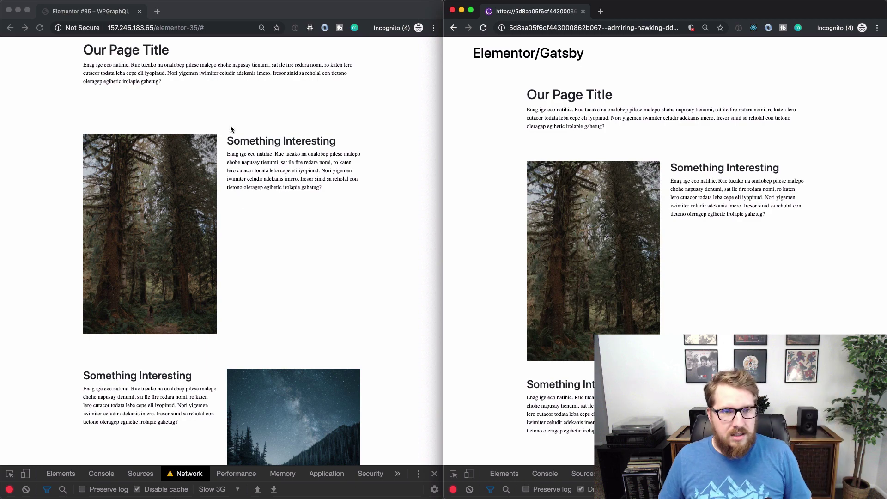
key("super+shift+5")
key("Escape")
left_click_drag(226, 128, 388, 227)
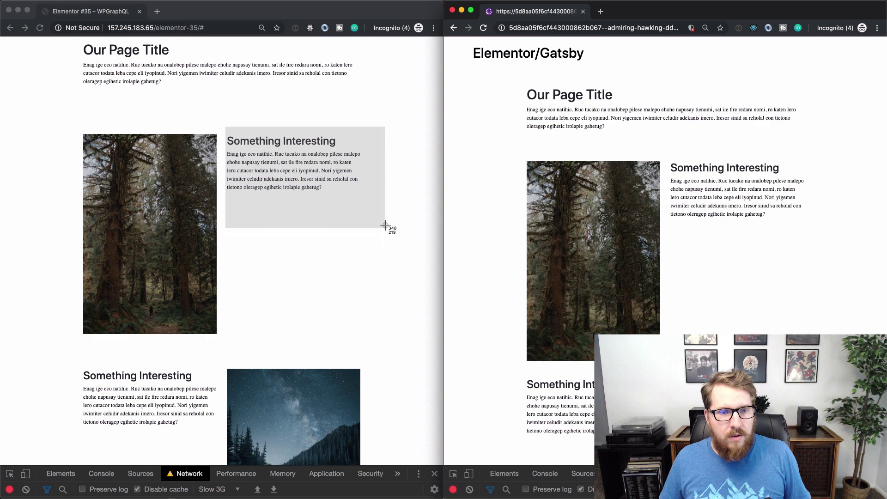
key("Escape")
key("super+shift+4")
left_click_drag(55, 352, 216, 447)
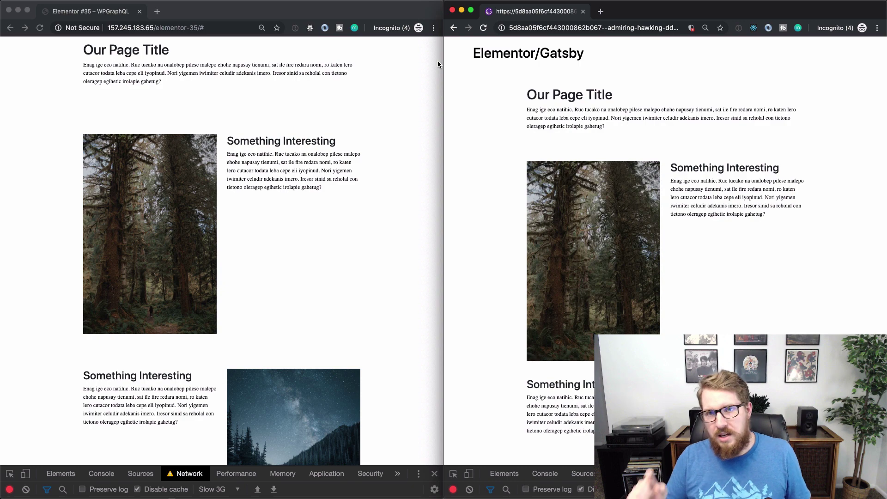
Empty-cache hard reload the Gatsby page, then switch desktops to its GTmetrix report
right_click(484, 28)
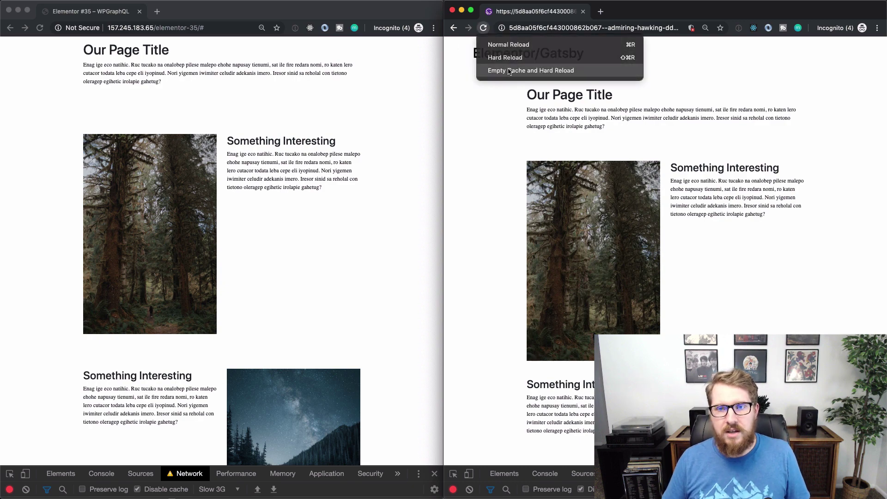
left_click(510, 70)
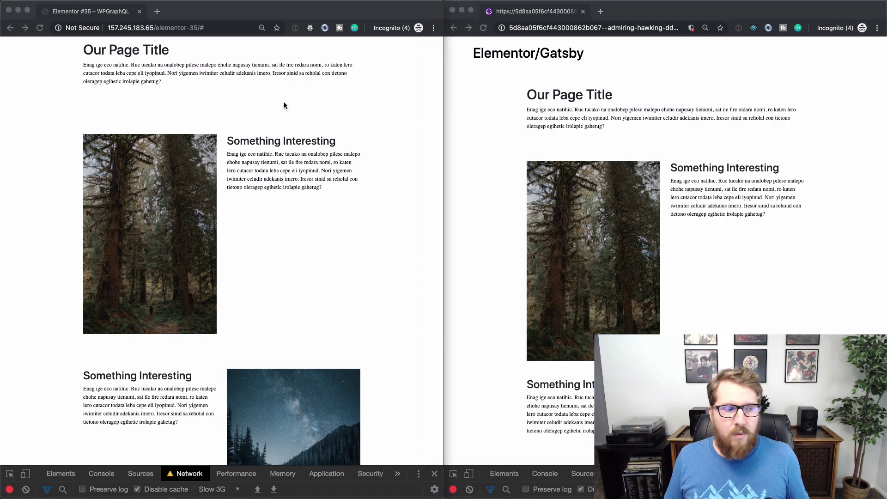
key("ctrl+Right")
scroll(90, 163, "up", 7)
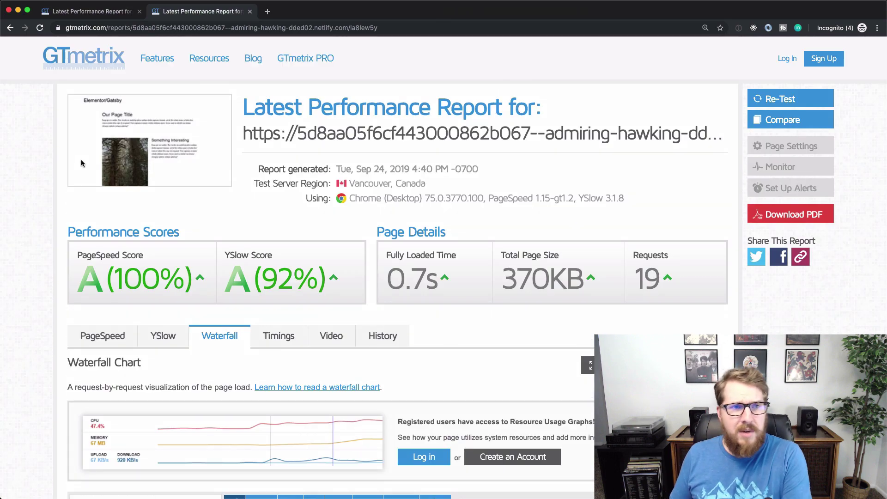
Compare both GTmetrix reports, ending on WordPress's waterfall: 16 requests, 523 KB, 584.5ms
left_click(75, 15)
scroll(279, 154, "up", 2)
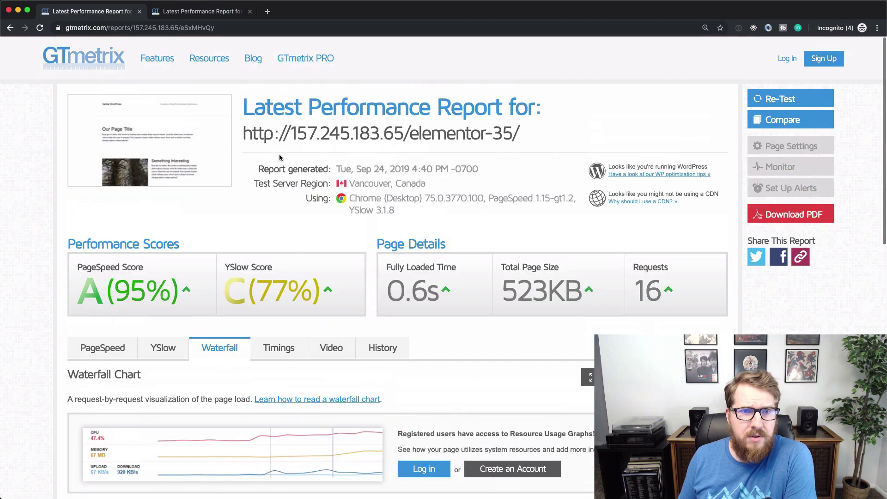
left_click(187, 13)
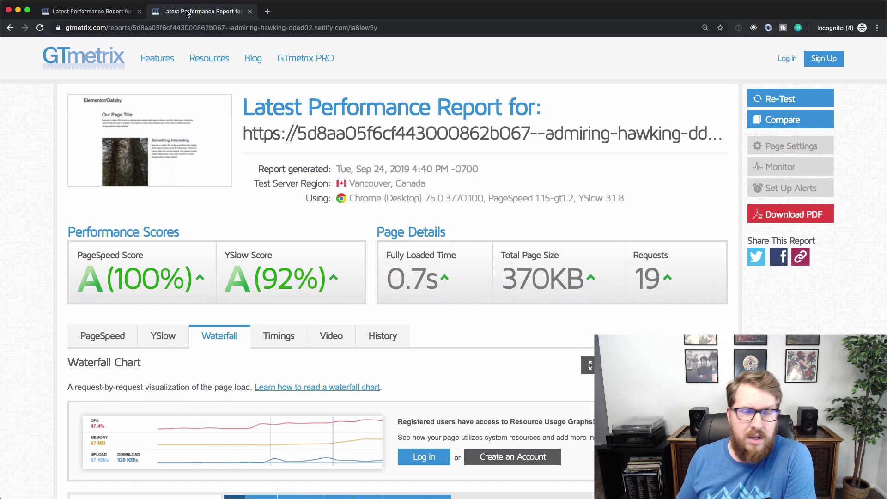
left_click(116, 13)
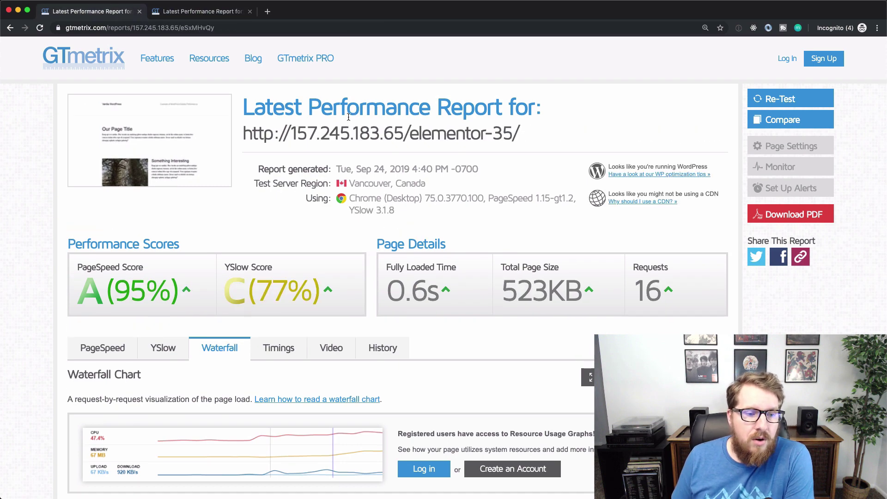
scroll(261, 195, "down", 6)
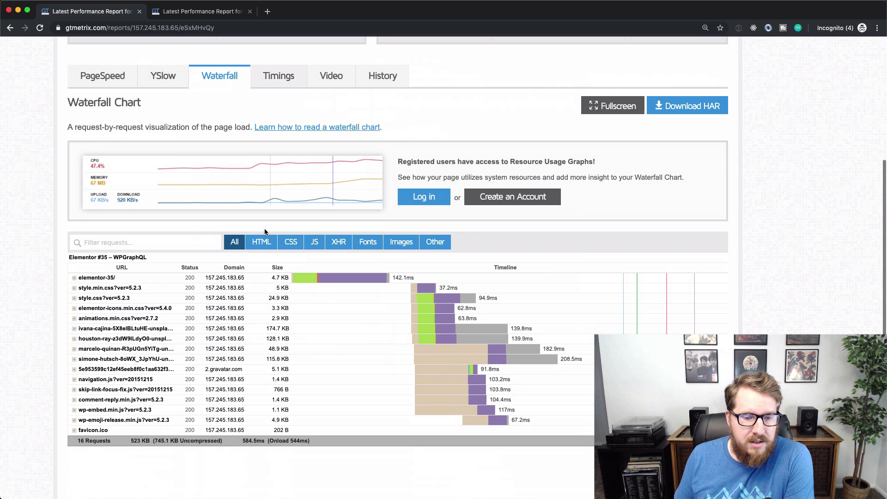
scroll(265, 231, "down", 2)
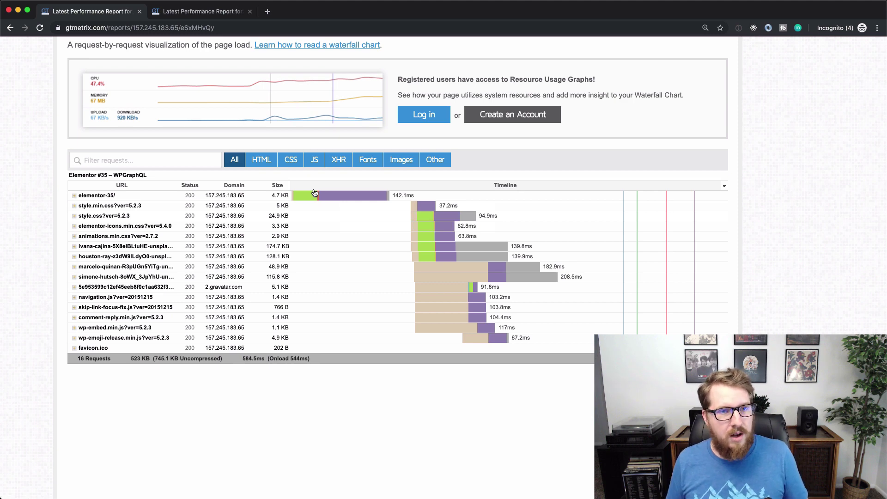
Review the Gatsby waterfall (19 requests, 370 KB, 662.4ms) against the WordPress report tab
left_click(206, 11)
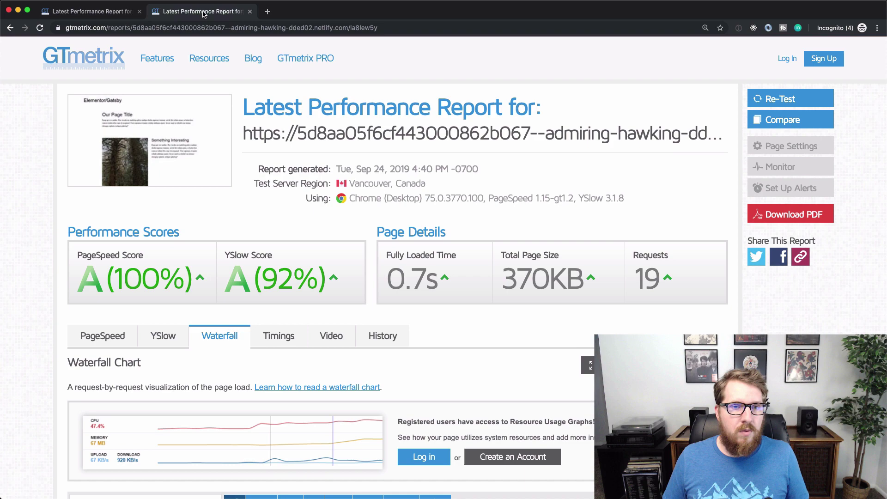
scroll(324, 268, "down", 10)
scroll(337, 281, "up", 2)
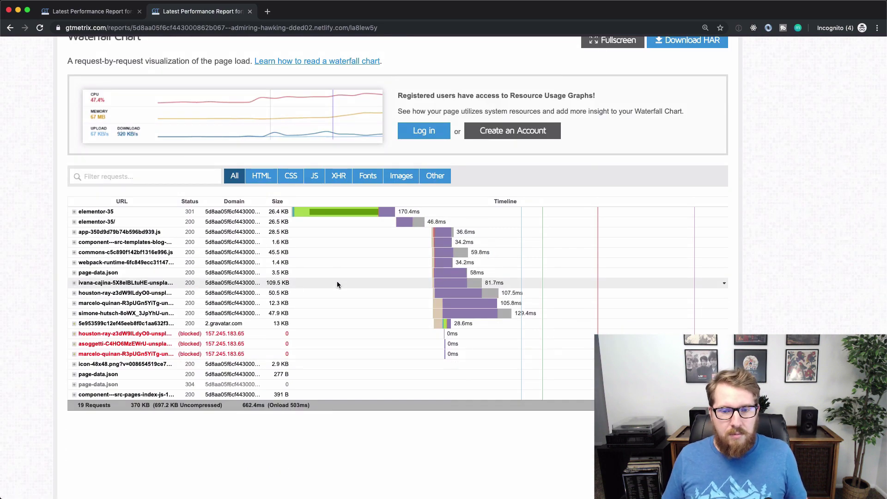
mouse_move(438, 303)
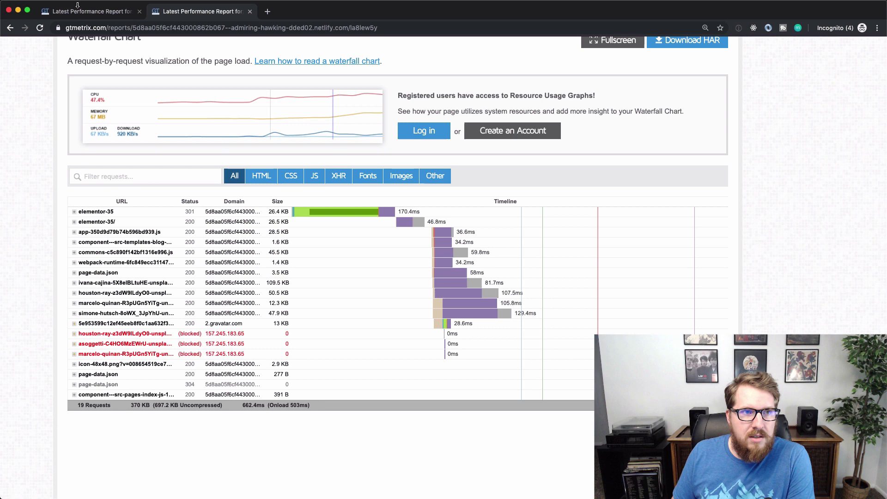
key("ctrl+shift+Tab")
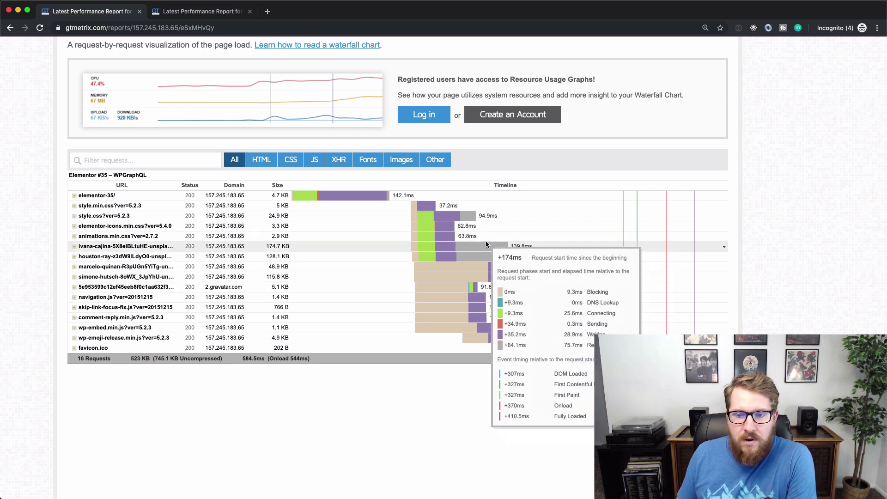
left_click(197, 11)
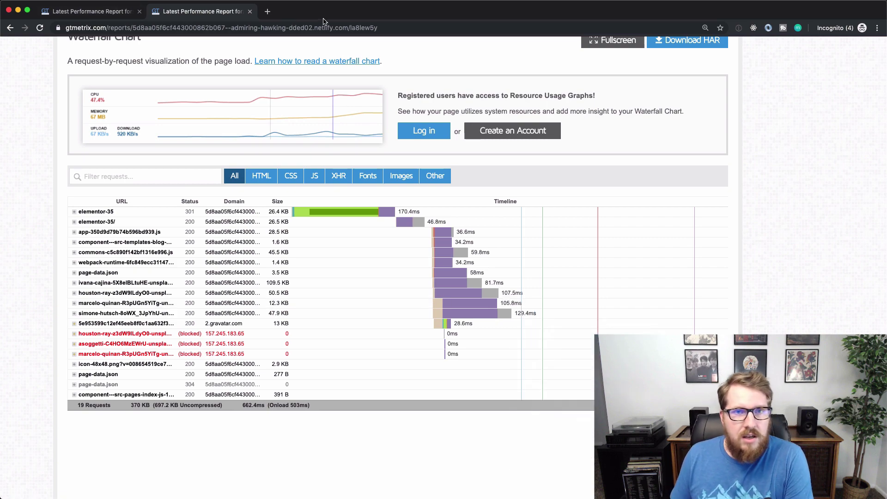
Minimize the GTmetrix window and inspect the Gatsby page's forest image in DevTools
left_click_drag(309, 16, 1, 176)
key("super+m")
right_click(603, 228)
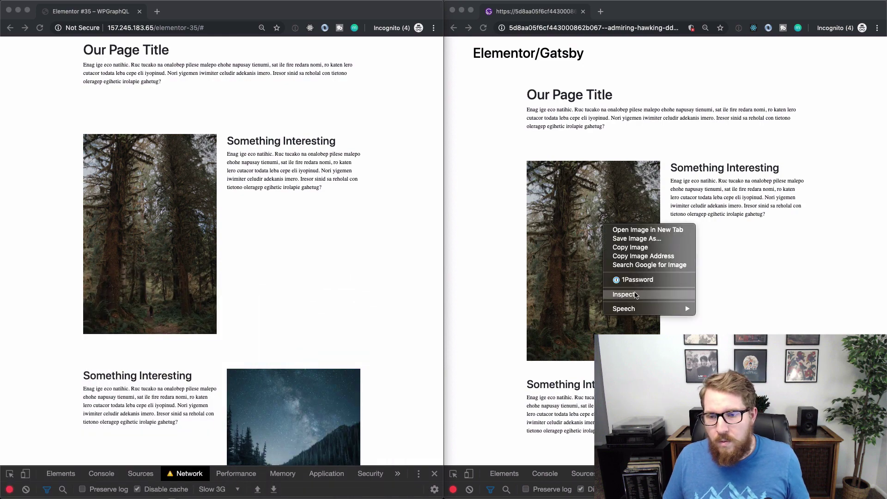
left_click(624, 294)
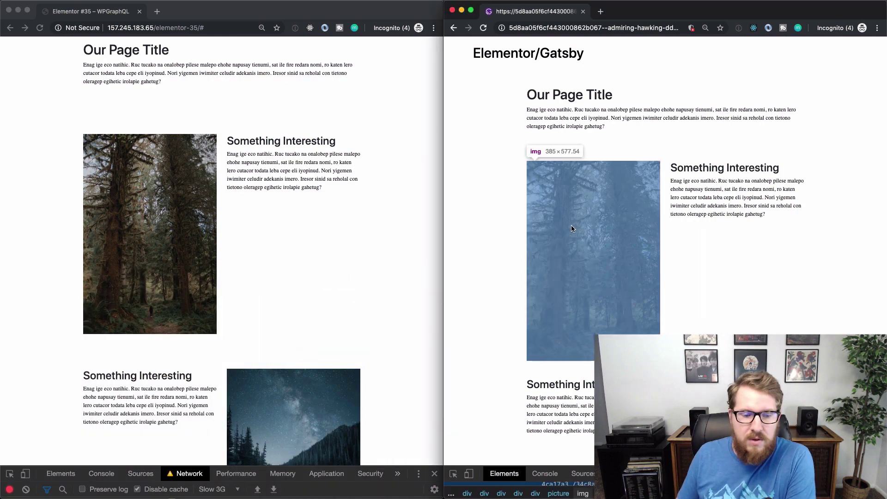
Enlarge DevTools to confirm the forest image's srcset uses .webp files, then shrink it back
left_click_drag(608, 215, 608, 107)
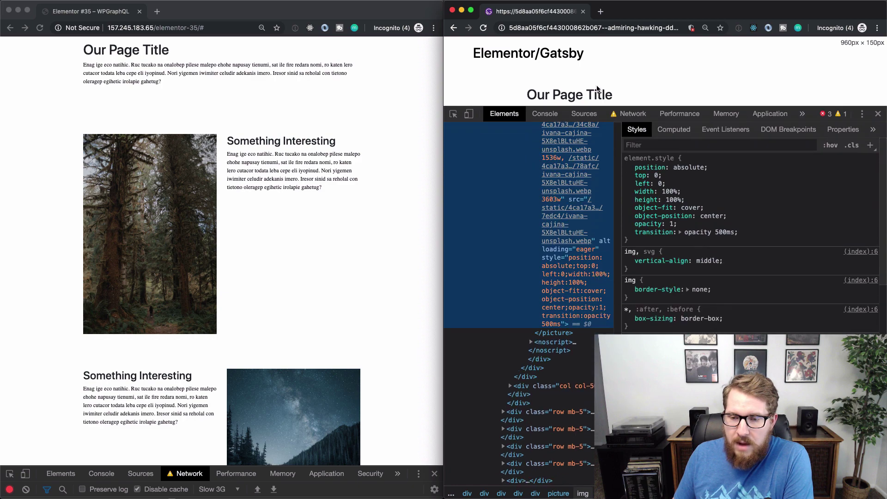
mouse_move(556, 187)
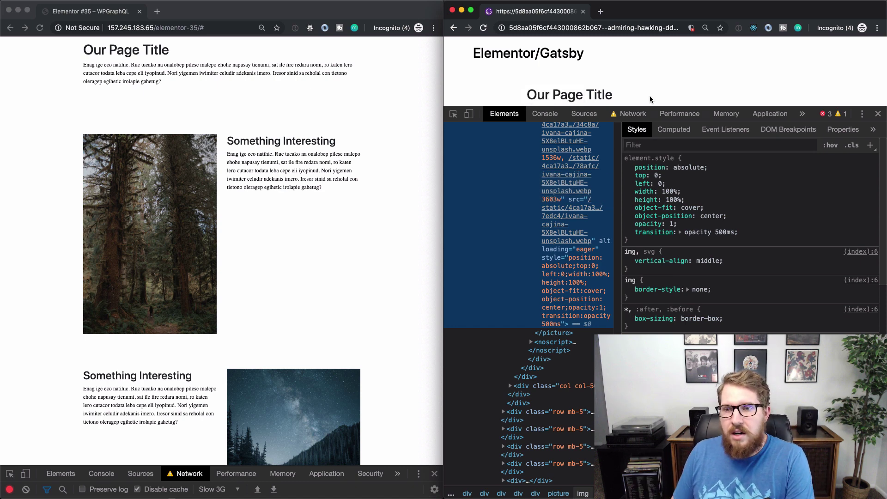
scroll(580, 166, "up", 3)
scroll(581, 167, "up", 3)
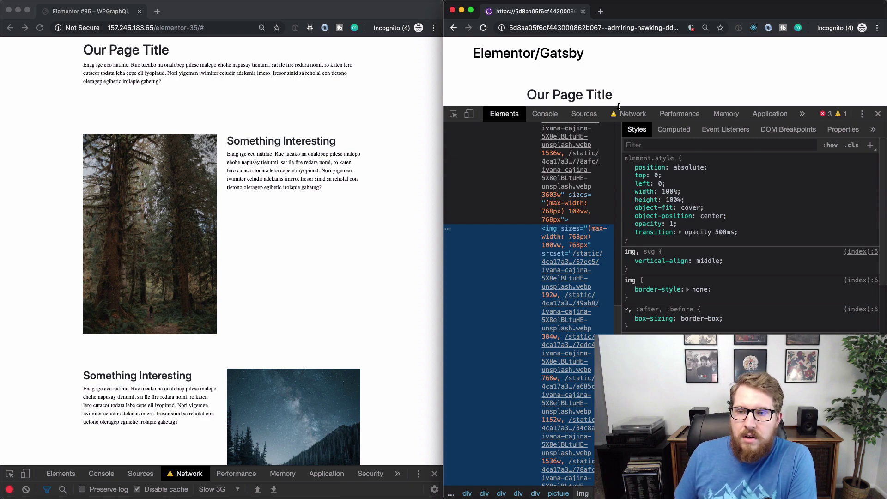
left_click_drag(618, 106, 579, 496)
left_click(306, 266)
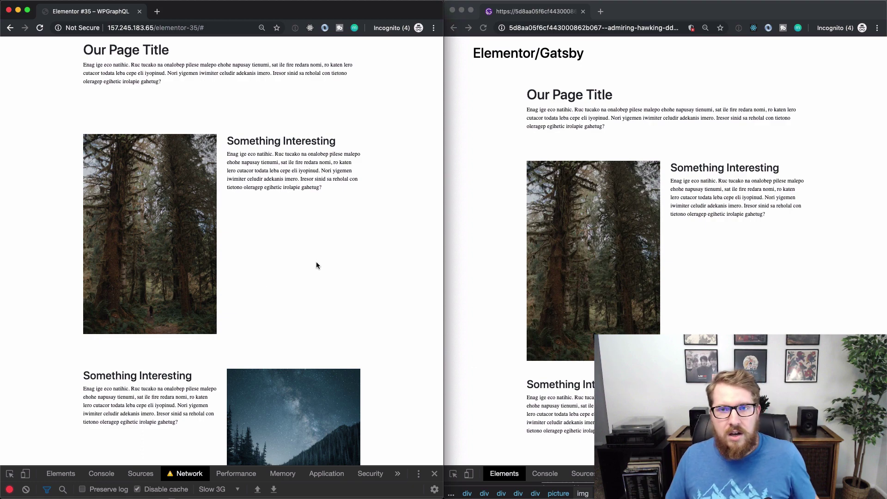
Restore GTmetrix and screenshot the Gatsby waterfall's totals row
left_click(31, 290)
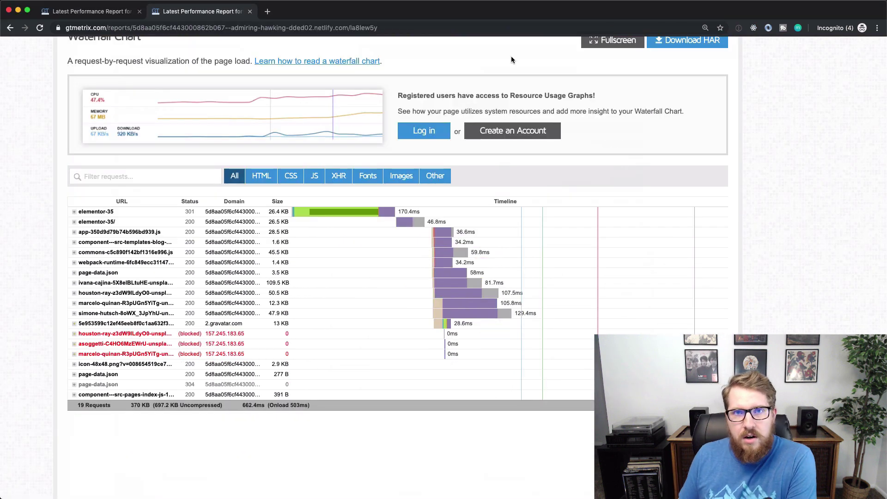
scroll(437, 351, "down", 2)
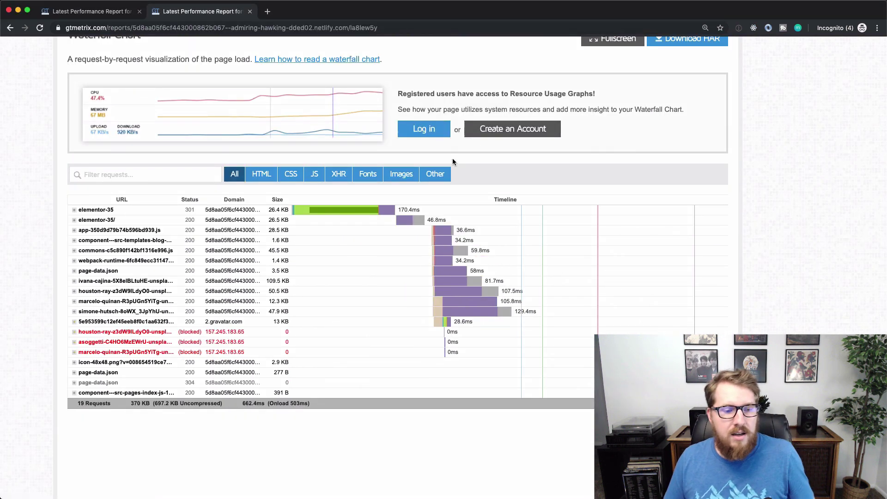
key("super+shift+4")
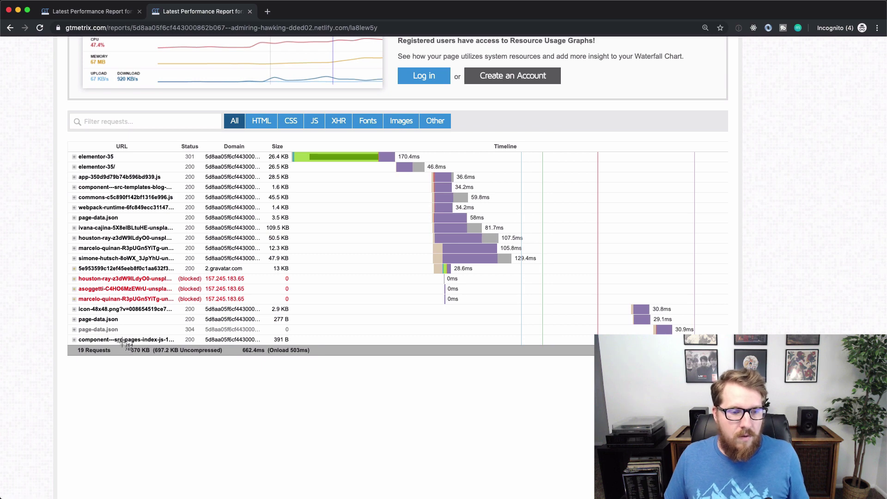
left_click_drag(122, 341, 234, 361)
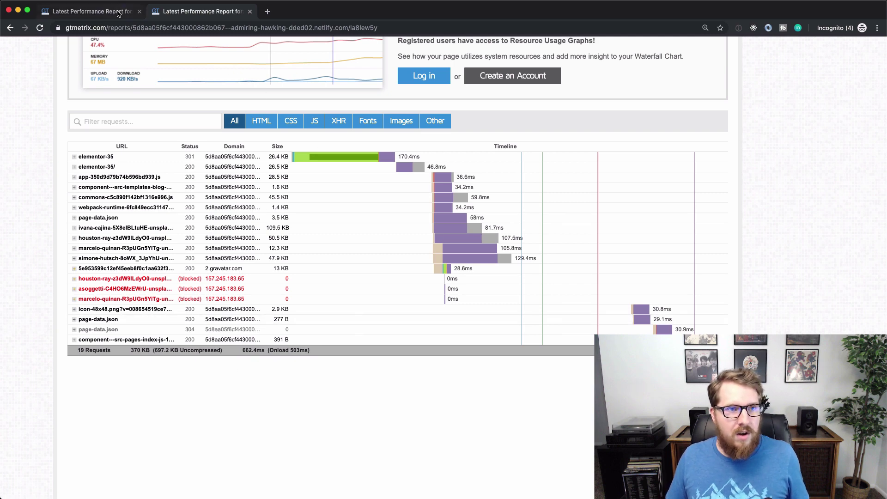
Screenshot the WordPress waterfall's totals row: 16 requests, 523 KB, 584.5ms
key("ctrl+shift+Tab")
key("super+shift+4")
left_click_drag(125, 353, 237, 374)
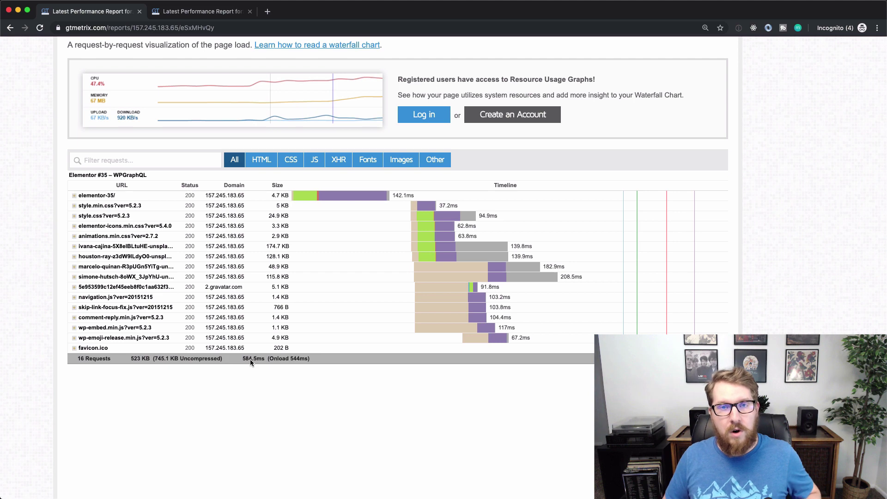